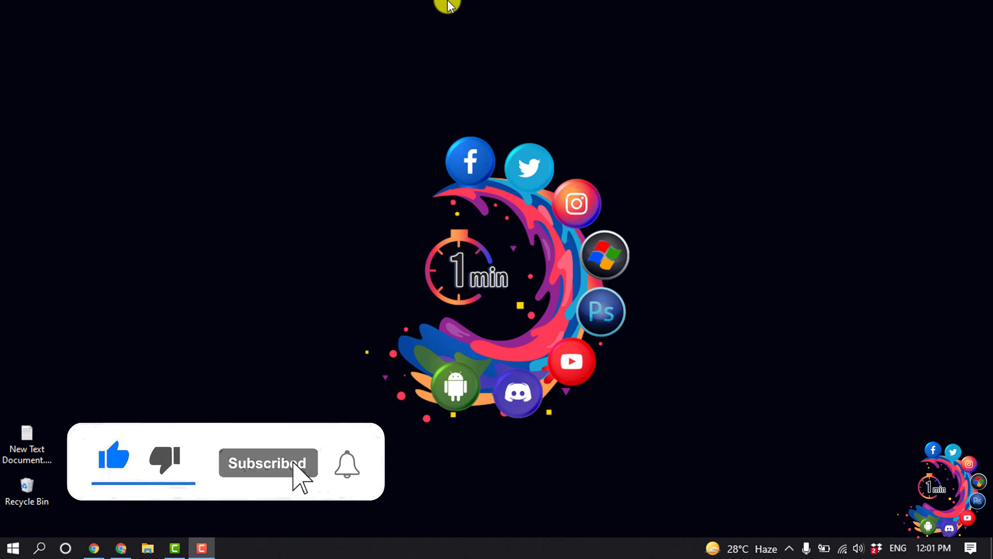
Bring up Studio's Settings > Permissions page and dismiss the stream permissions notice
left_click(121, 547)
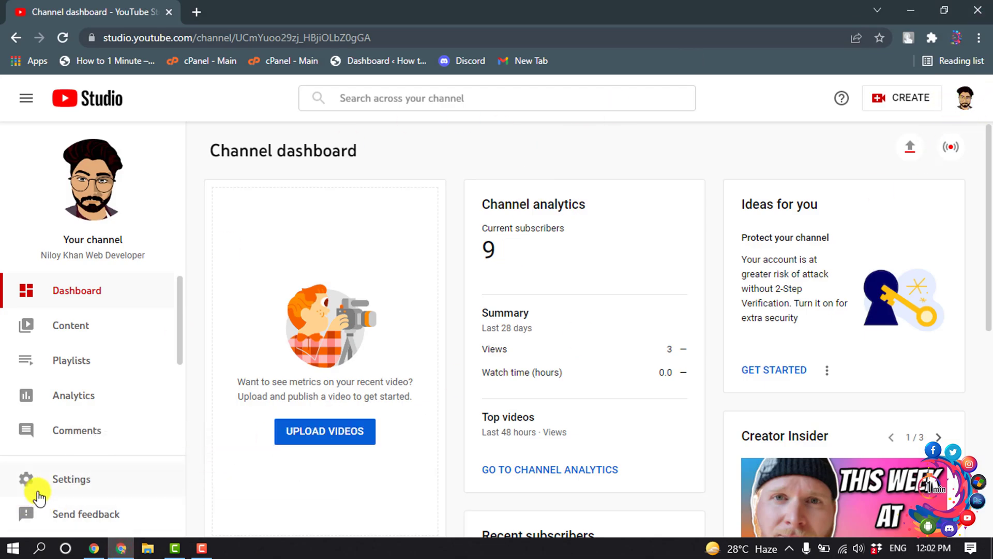
left_click(69, 478)
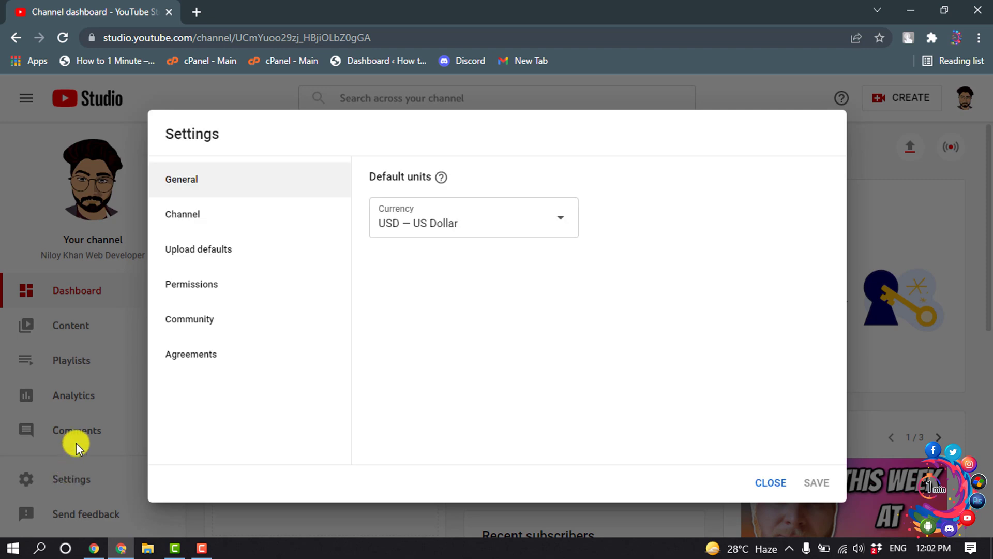
left_click(208, 288)
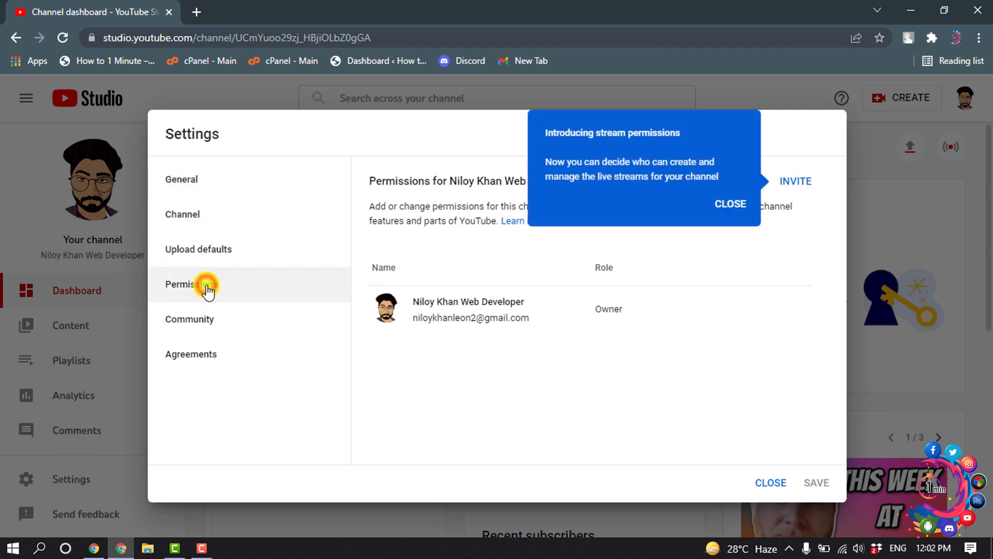
left_click(729, 199)
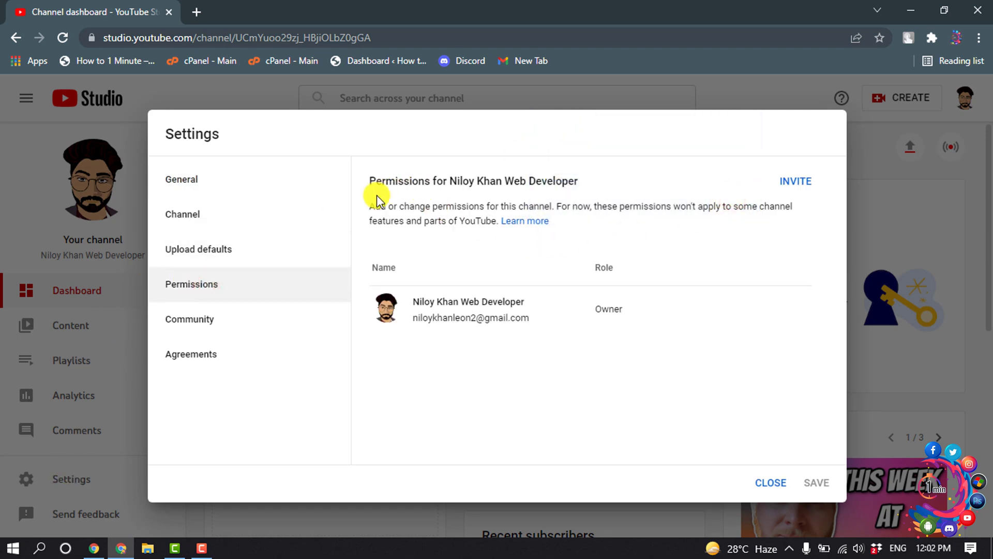
Invite the pasted second email address with Manager access and save the permissions
left_click(797, 183)
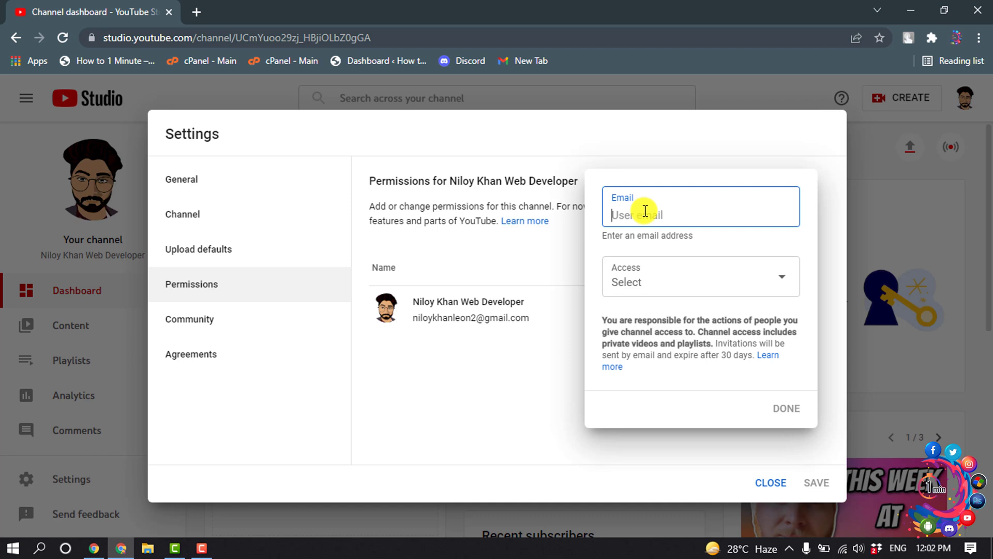
key("ctrl+v")
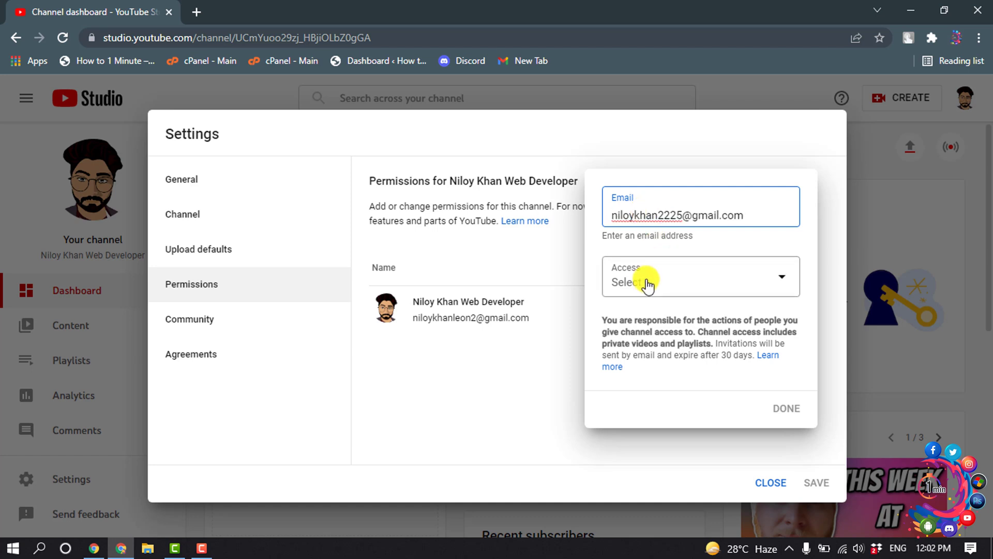
left_click(648, 278)
scroll(650, 318, "down", 1)
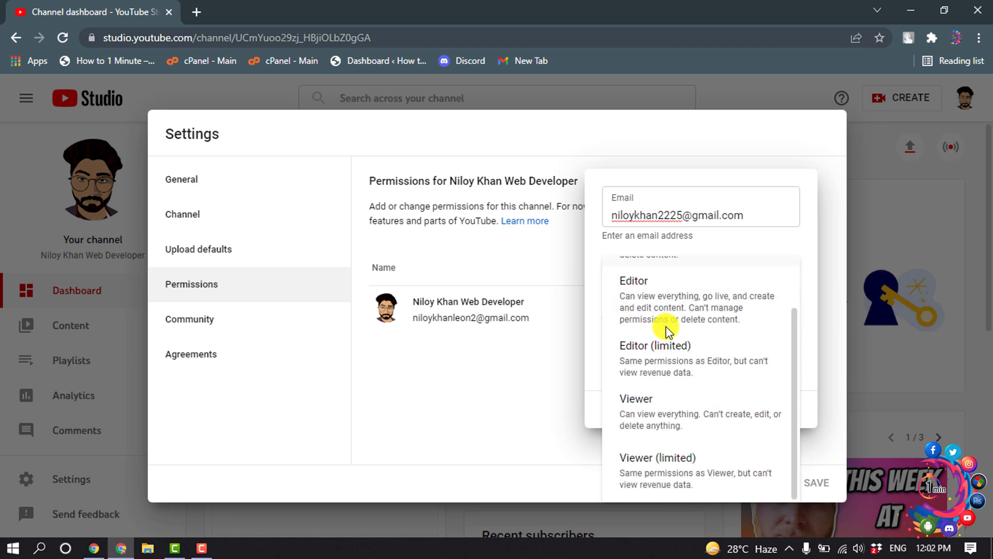
scroll(656, 396, "up", 1)
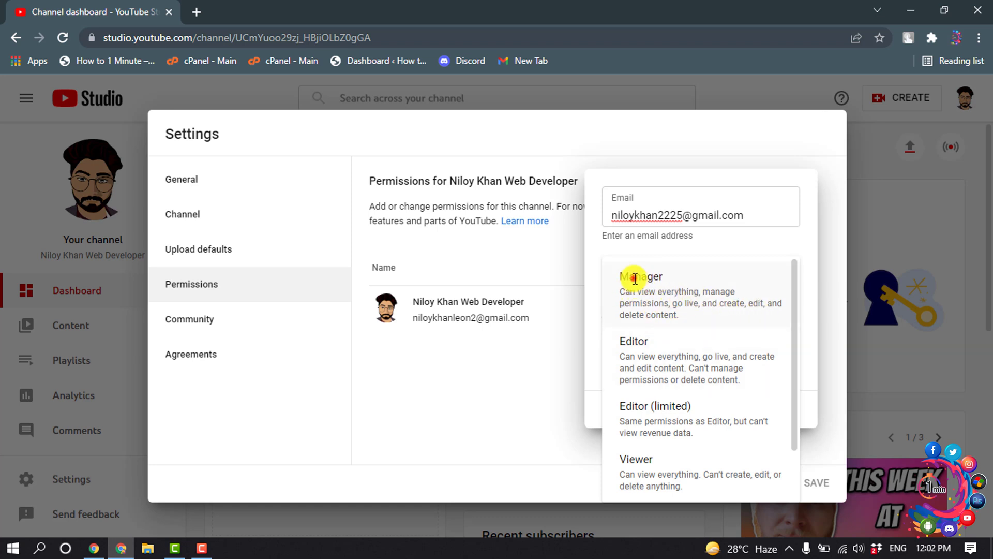
left_click(634, 277)
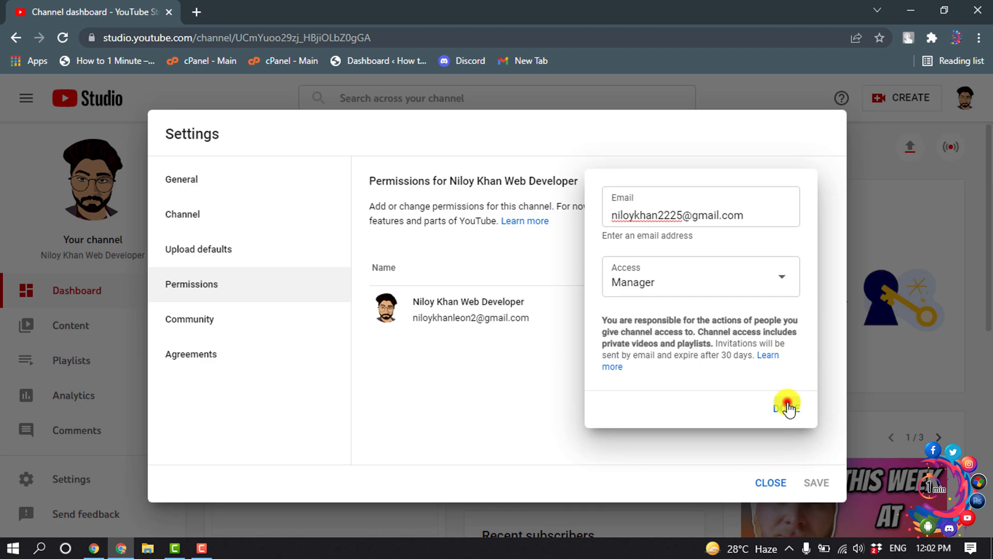
left_click(788, 407)
left_click(816, 481)
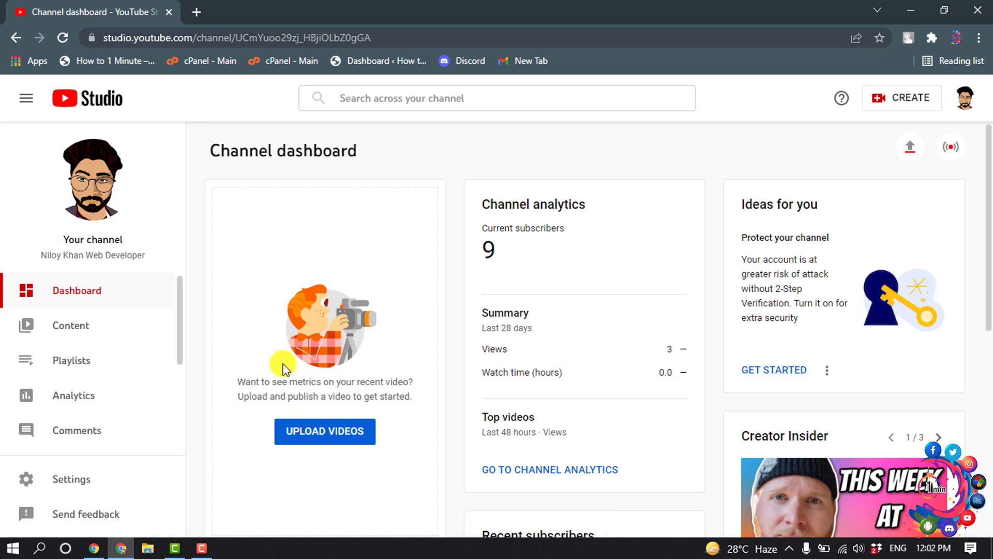
Check the invited Manager row under Settings > Permissions, then load Gmail in a new tab
left_click(78, 479)
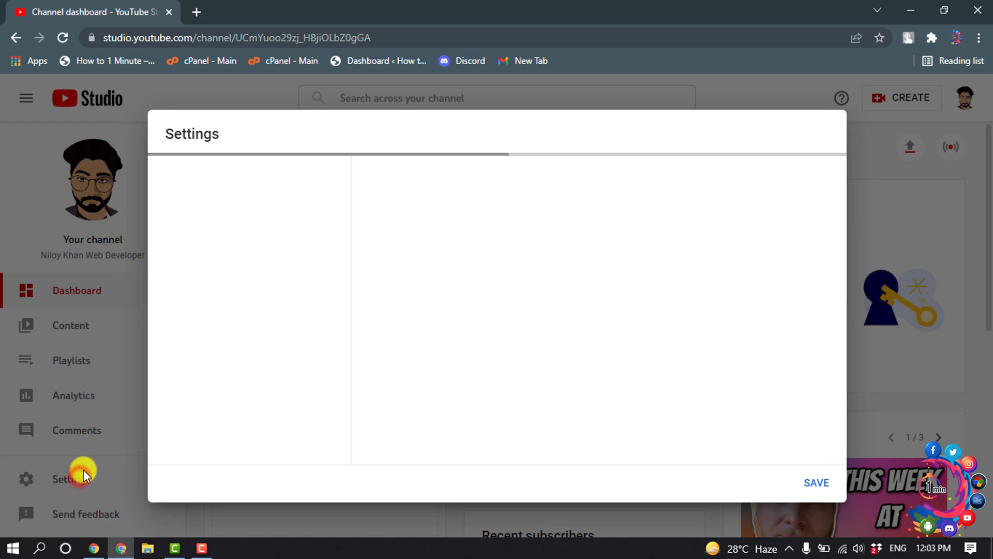
left_click(191, 284)
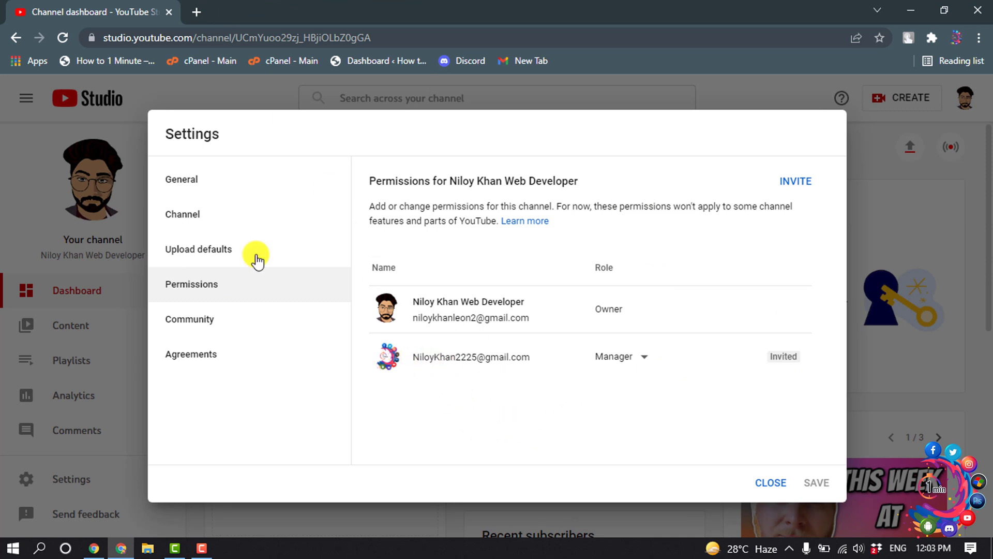
left_click(200, 13)
left_click(518, 61)
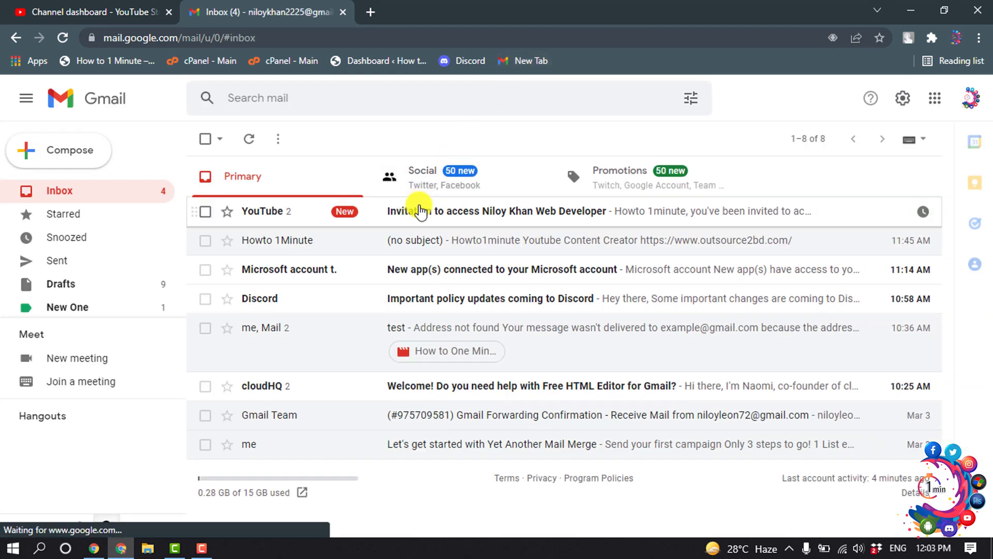
mouse_move(446, 216)
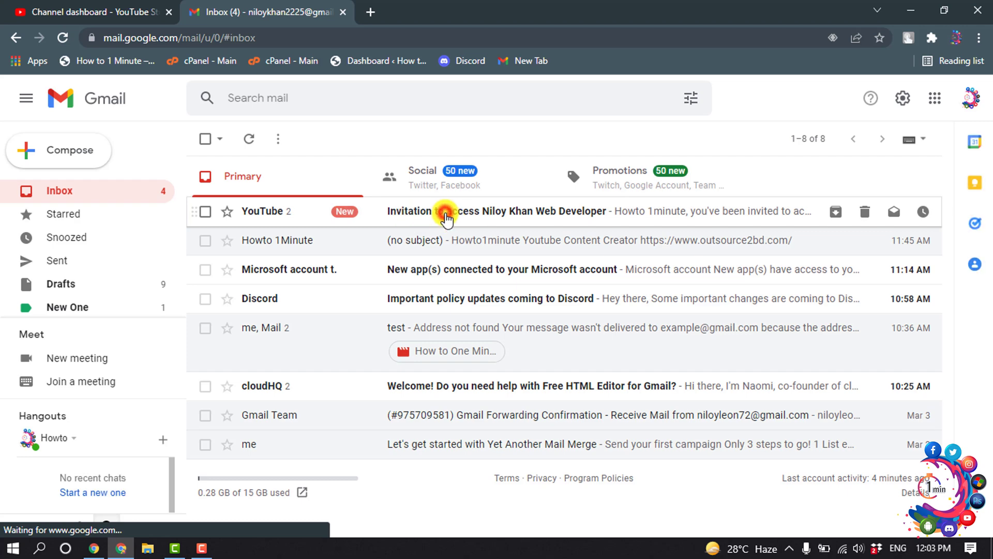
Accept the channel invitation from YouTube's email in the Gmail inbox
left_click(446, 216)
scroll(528, 266, "down", 4)
scroll(529, 266, "down", 1)
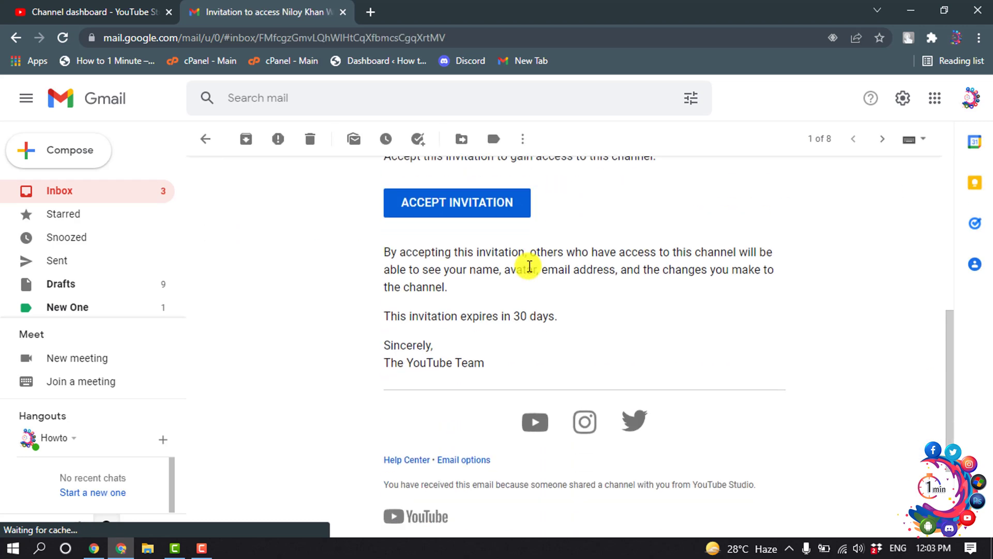
scroll(466, 275, "up", 1)
left_click(455, 276)
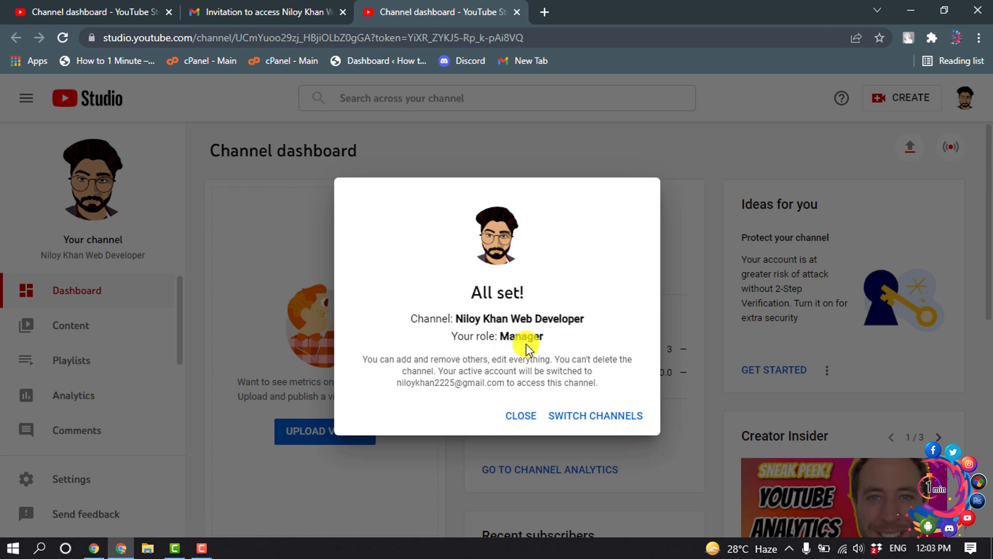
Switch into the channel as Manager, then go back to the owner's permissions tab
left_click(595, 414)
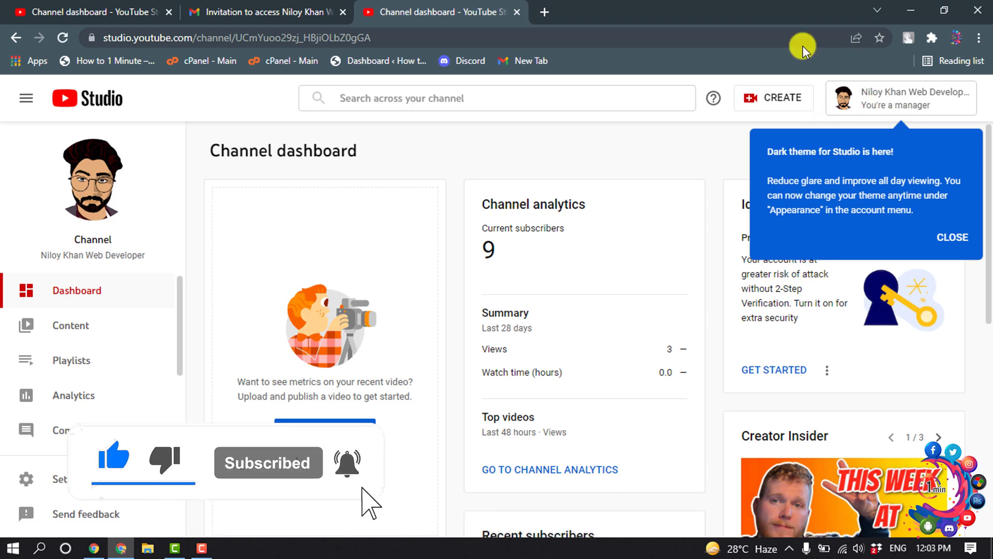
key("ctrl+1")
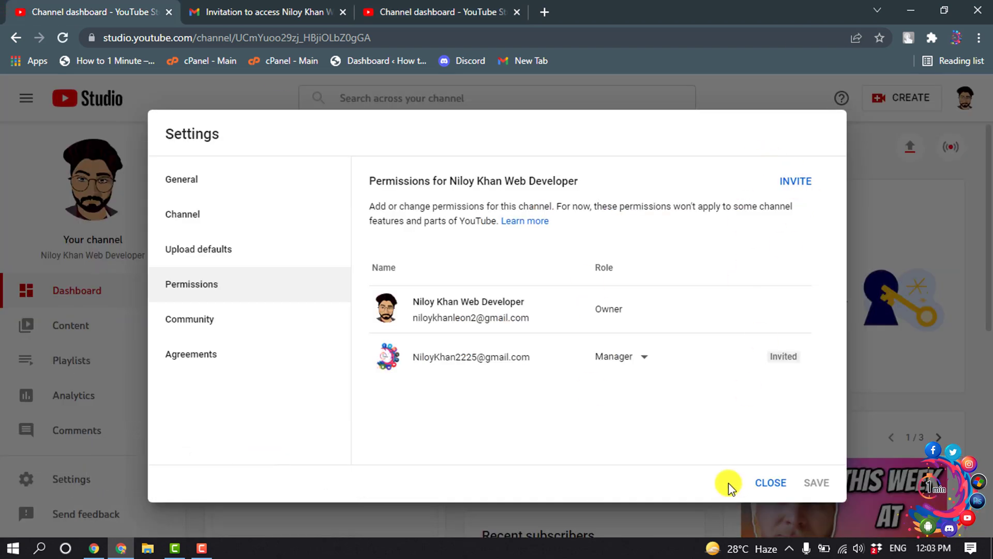
Reload Settings > Permissions and highlight the owner's and manager's email addresses to compare them
left_click(770, 482)
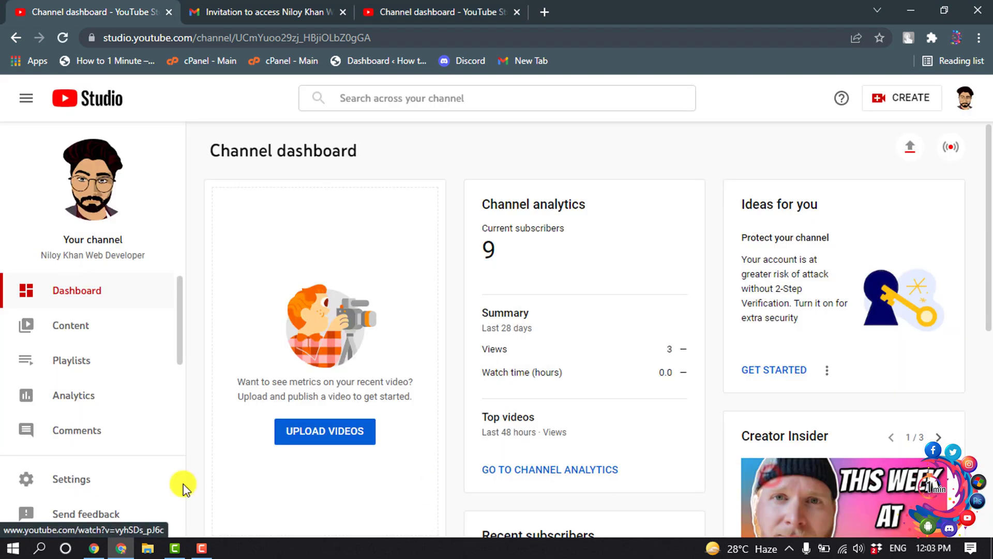
left_click(73, 479)
left_click(191, 284)
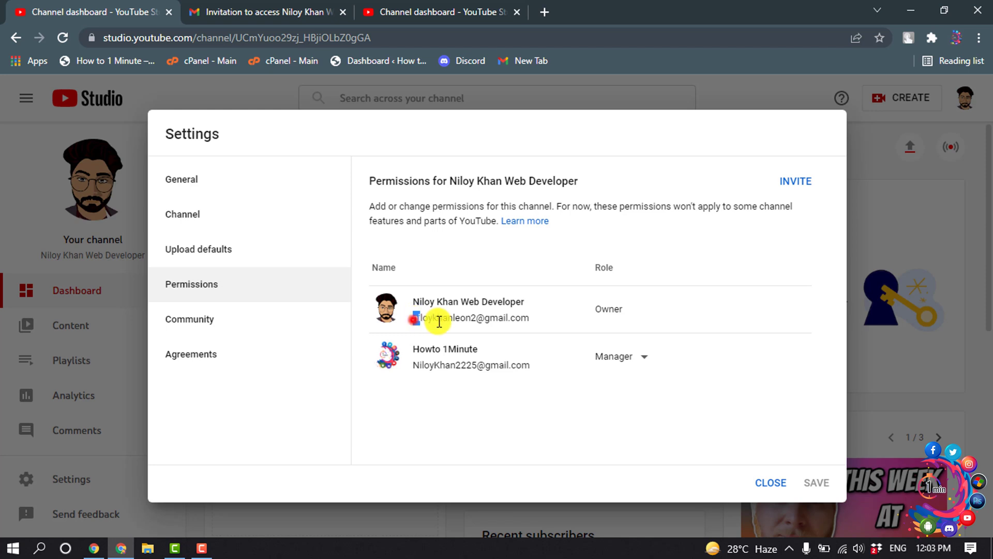
left_click_drag(413, 317, 530, 317)
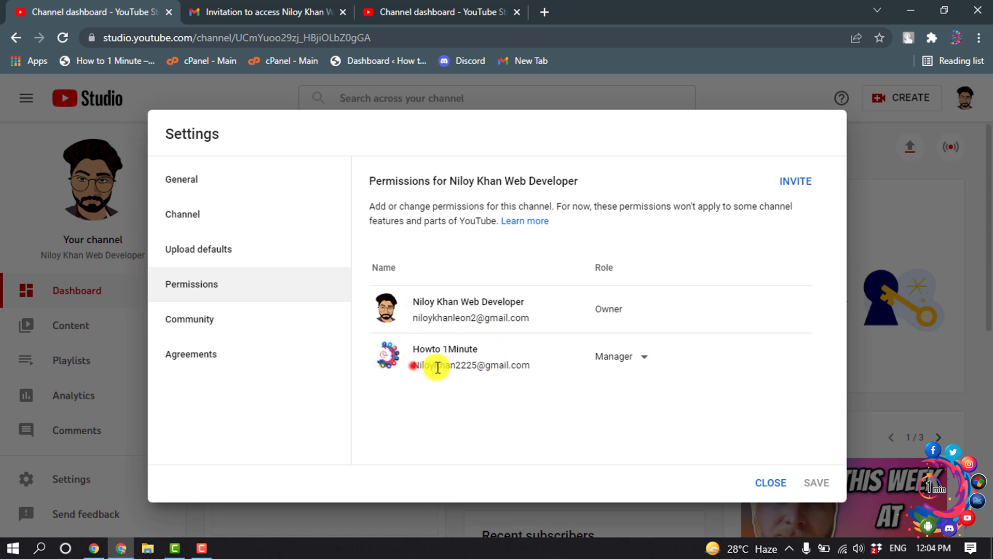
left_click_drag(414, 365, 532, 365)
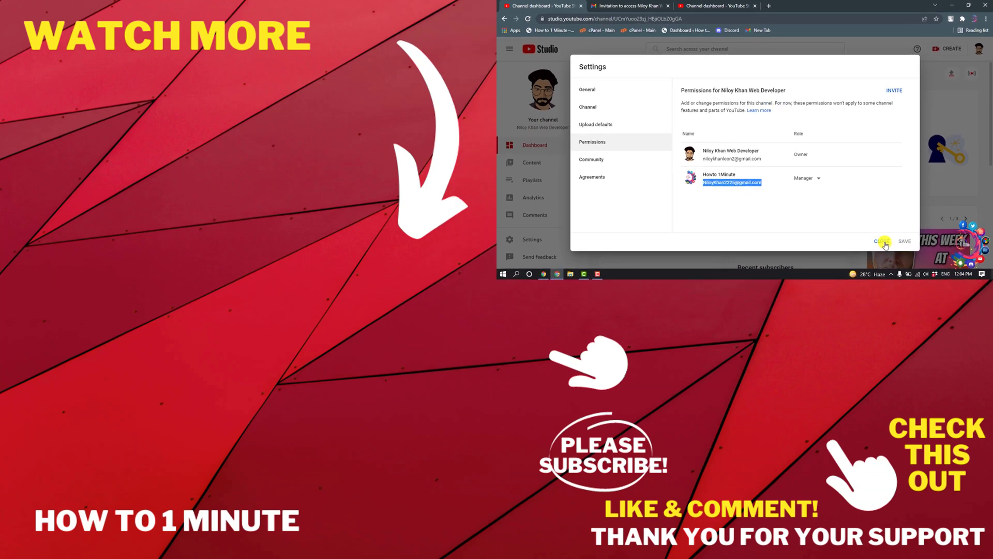
Close the Settings dialog to return to the Studio channel dashboard
left_click(884, 243)
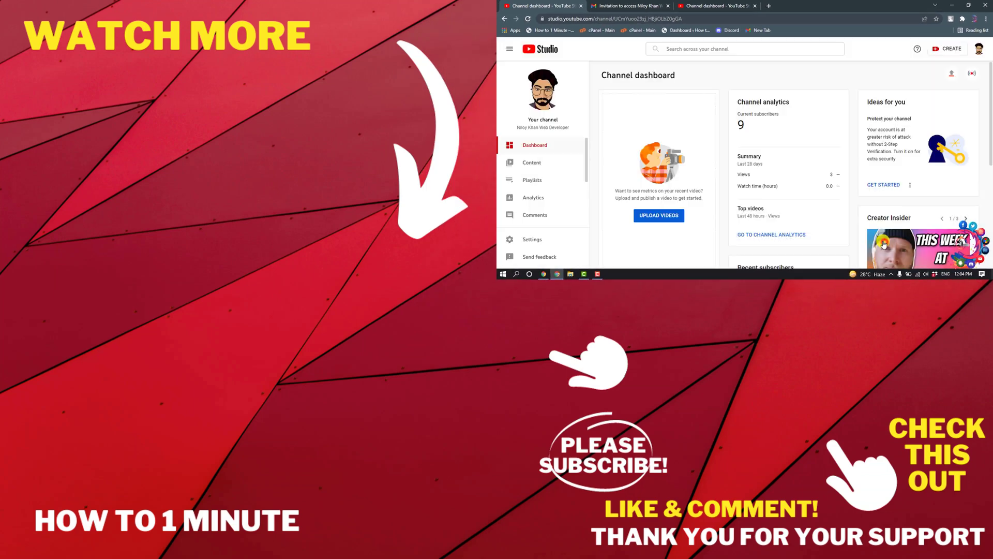